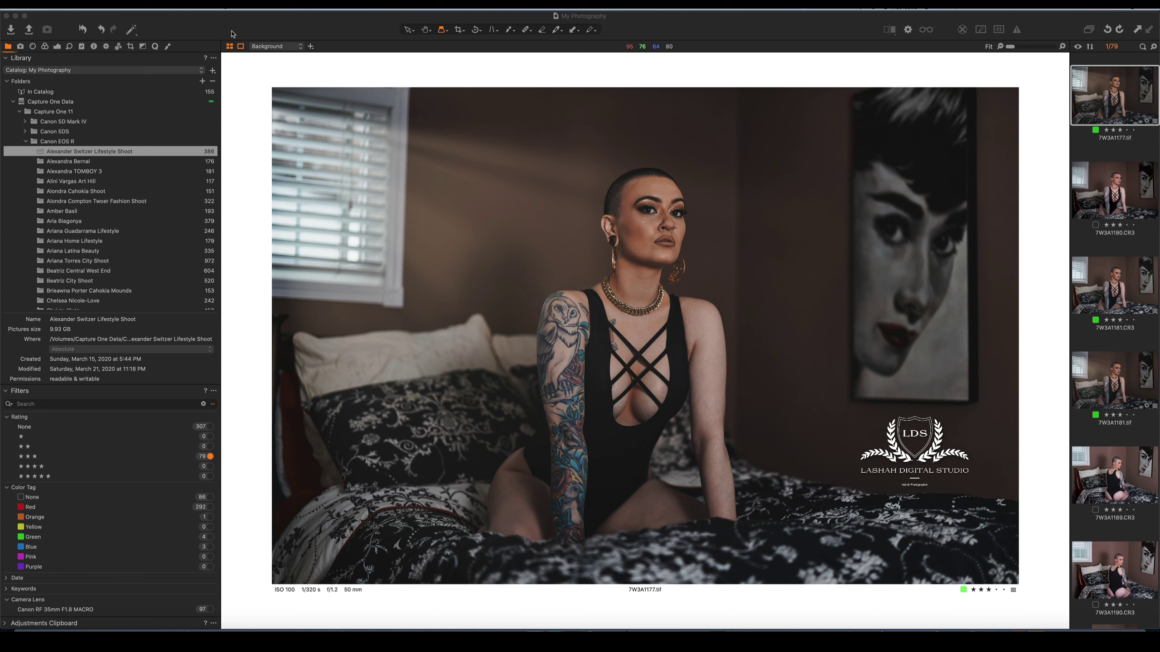
Step: Review the Open With Menu plugin's allowed applications in the plugin preferences, then close them
left_click(276, 82)
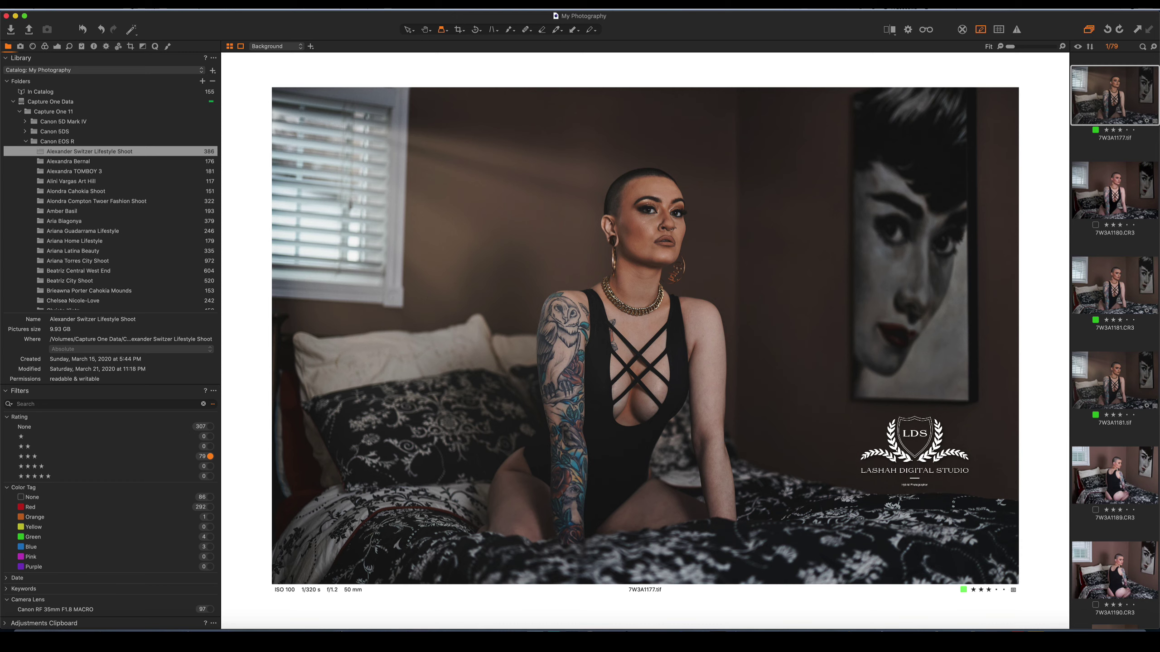
left_click(49, 8)
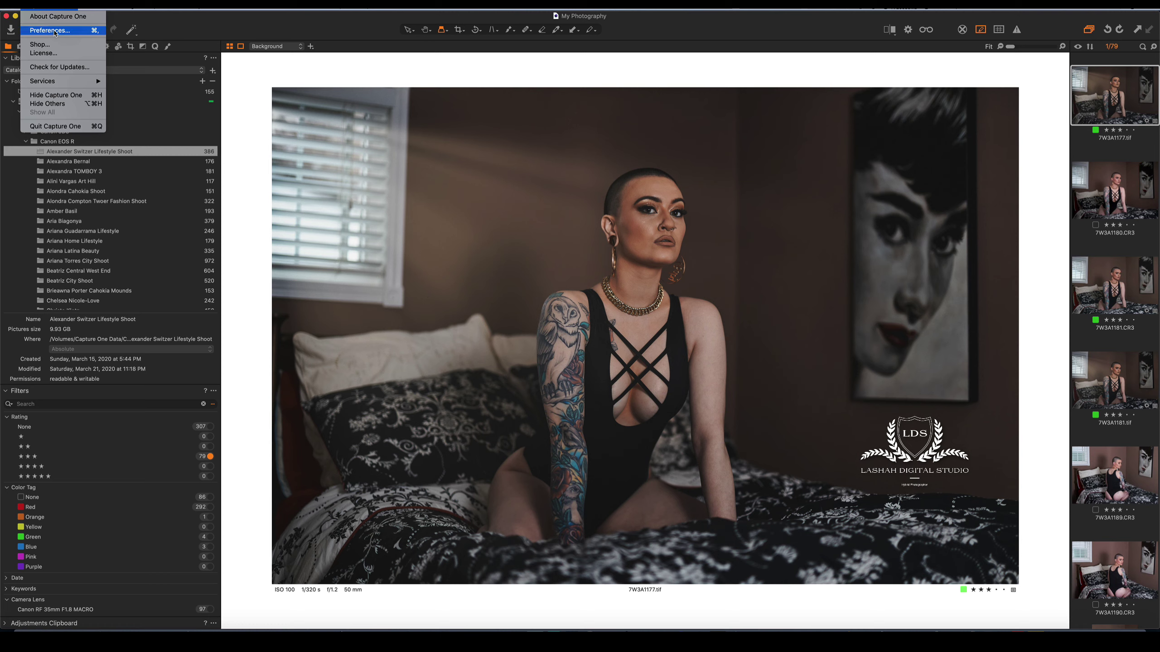
left_click(50, 31)
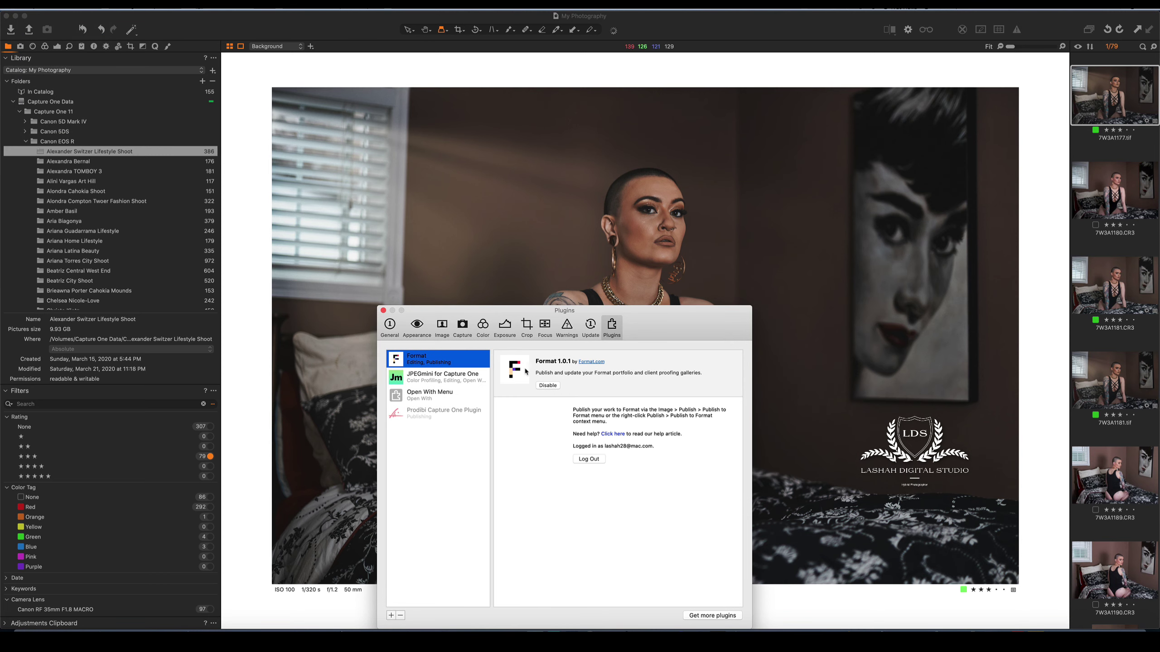
left_click(429, 397)
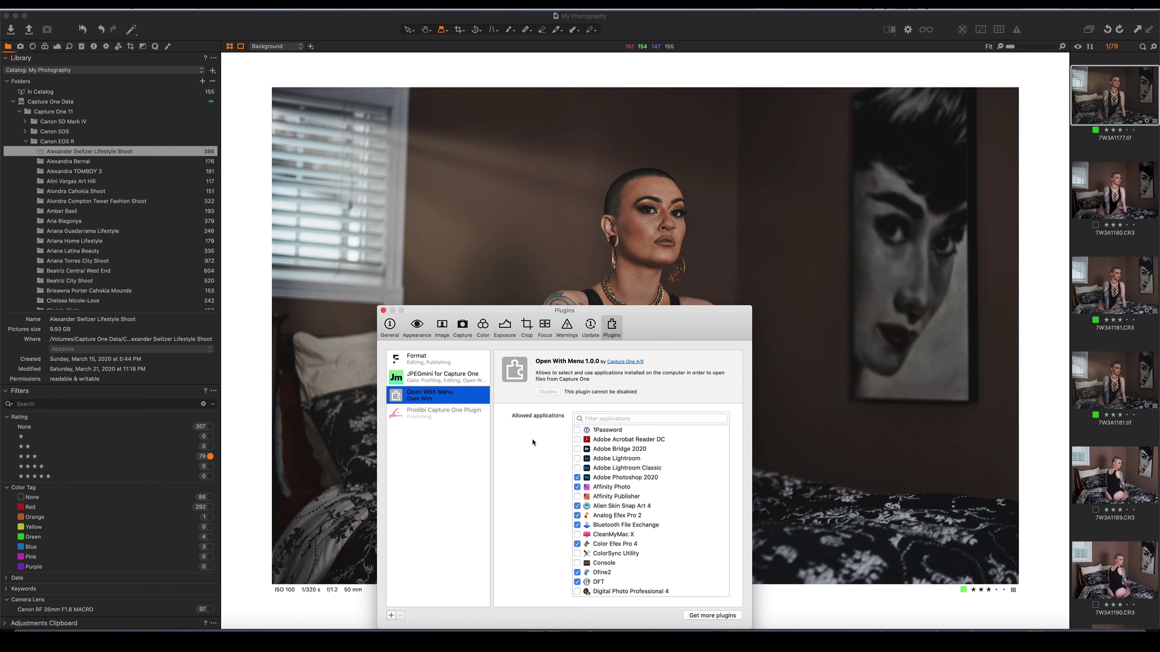
left_click_drag(642, 312, 646, 161)
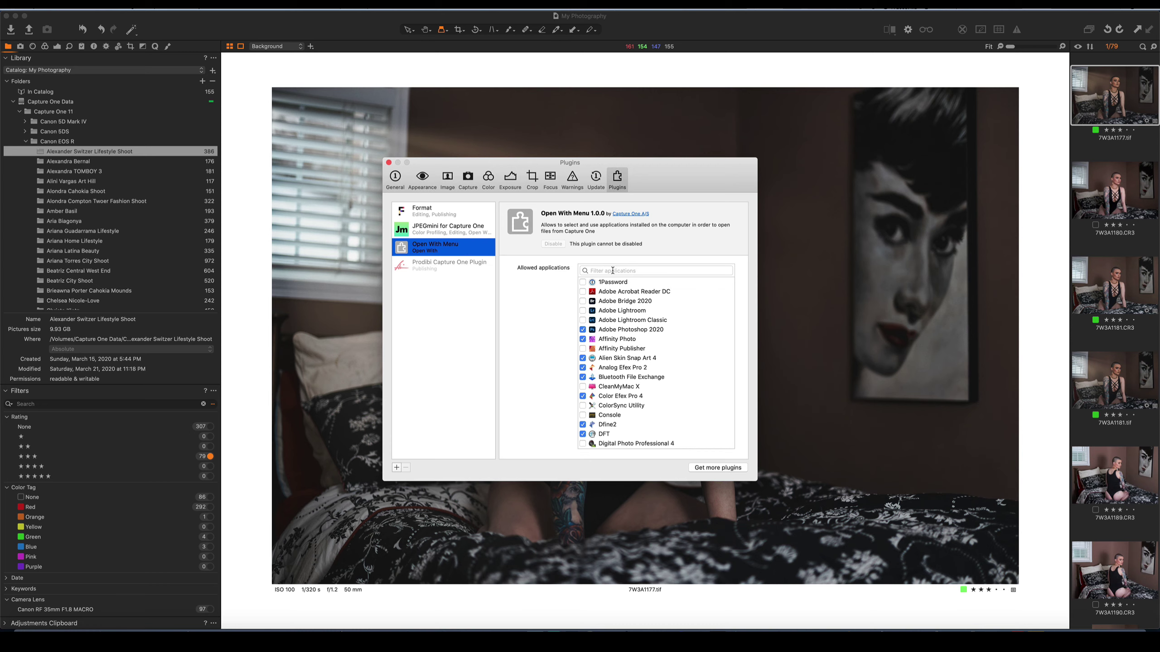
scroll(640, 332, "down", 8)
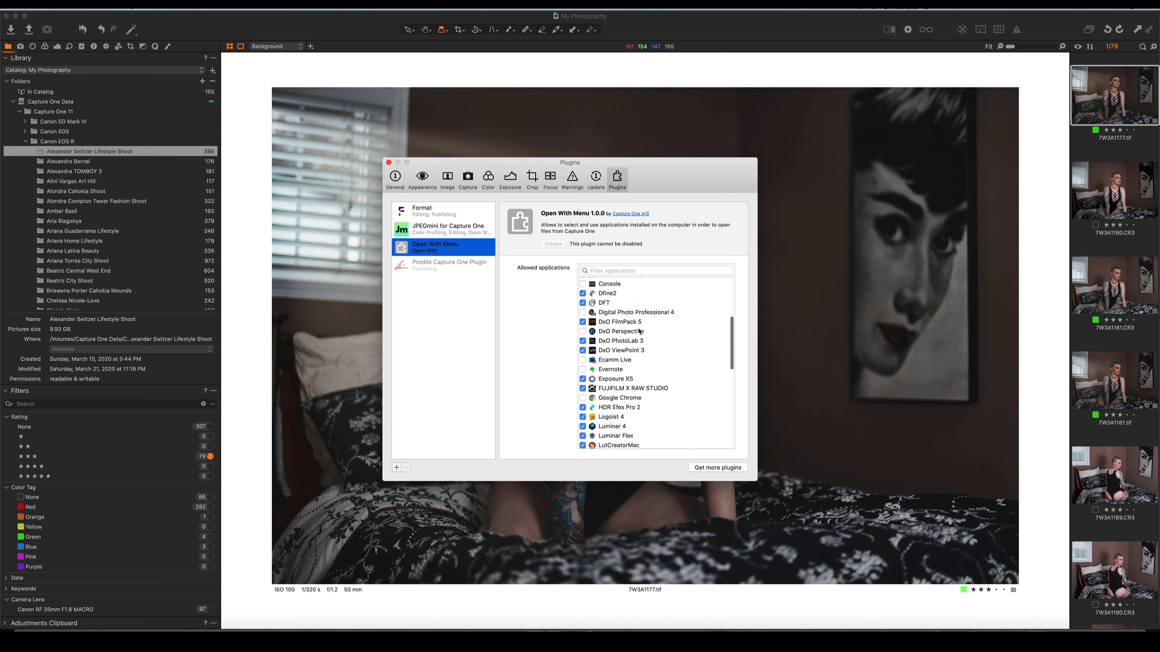
scroll(639, 332, "down", 10)
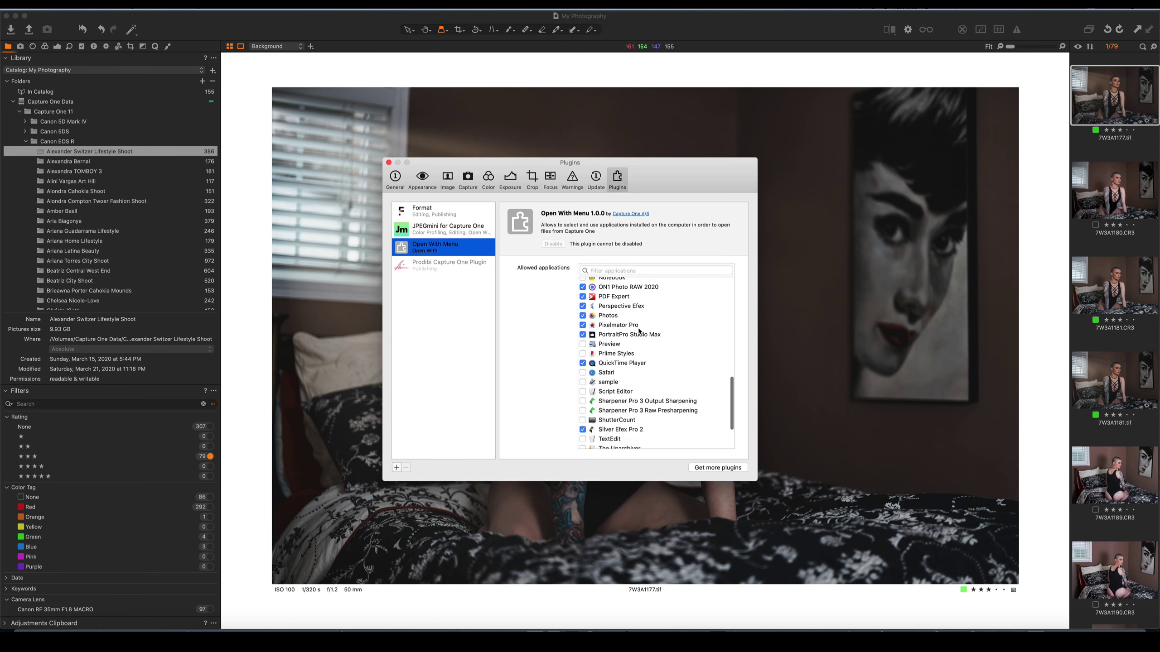
scroll(638, 330, "up", 15)
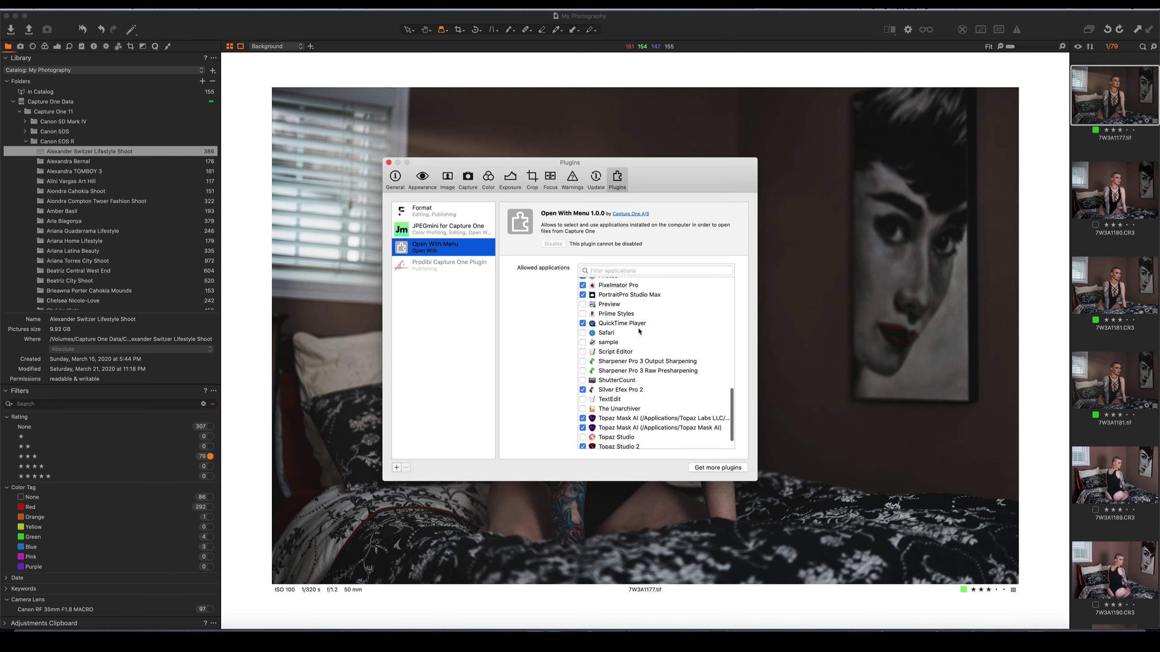
scroll(639, 331, "up", 4)
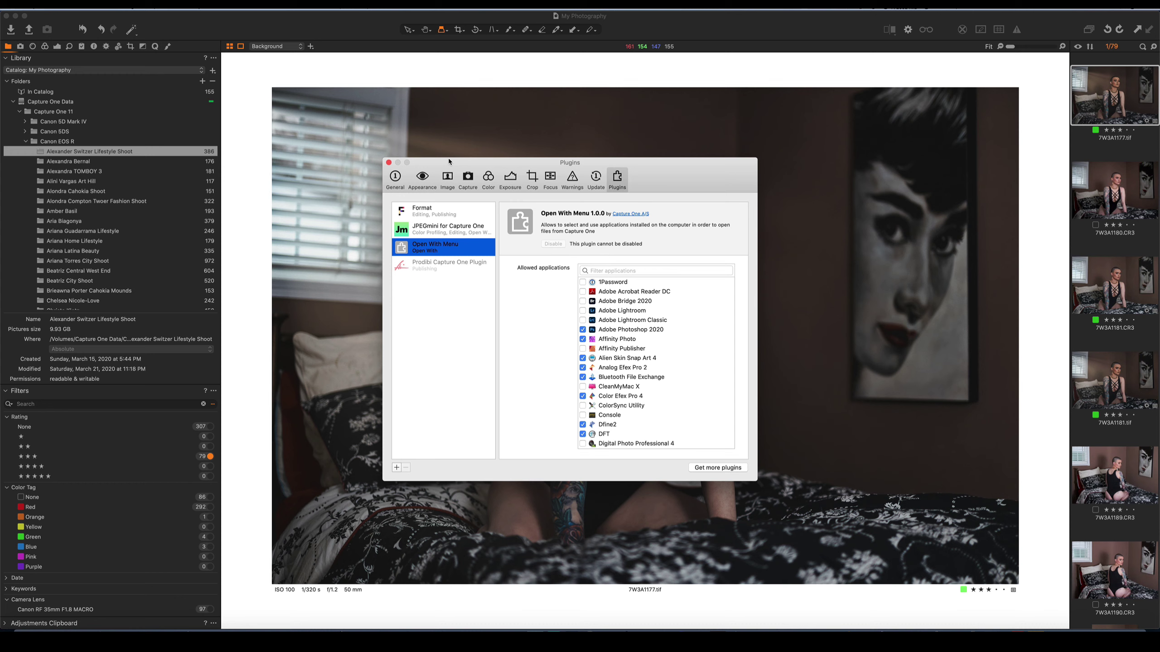
left_click(389, 163)
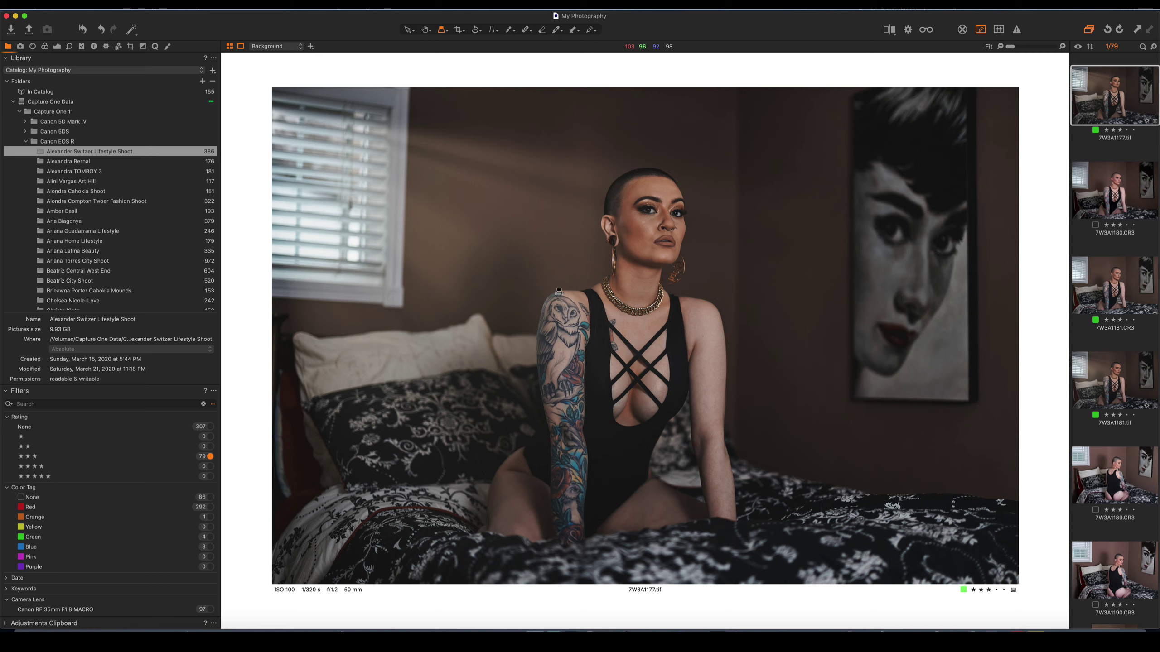
Step: Choose Edit With > Silver Efex Pro 2 from the portrait's context menu
right_click(663, 179)
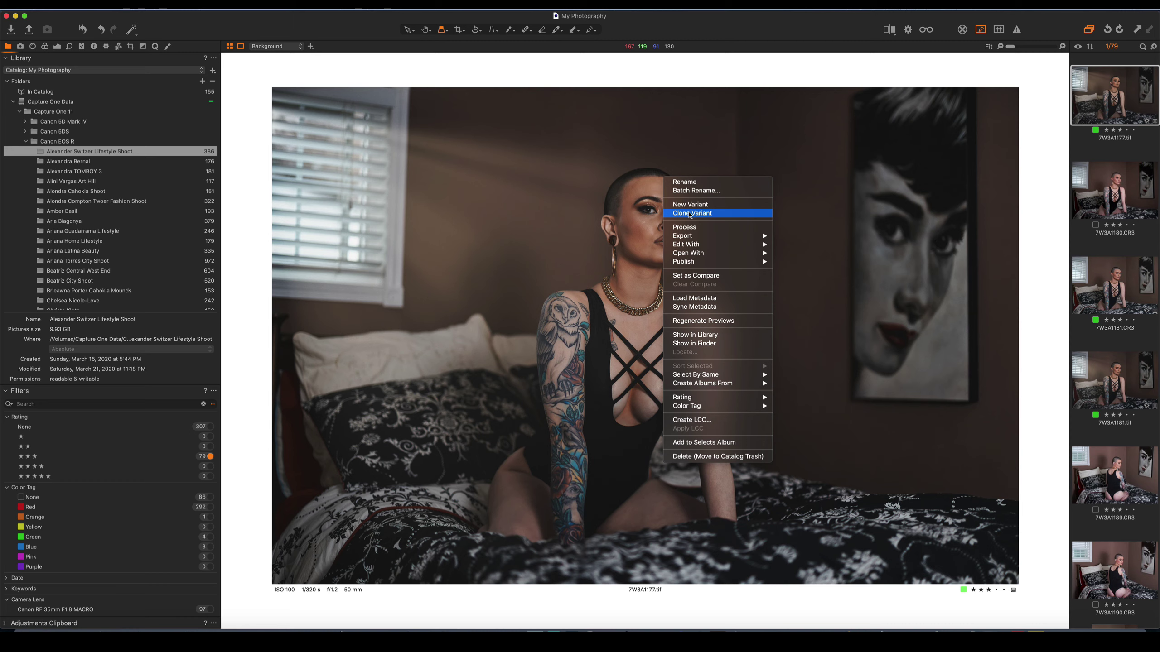
left_click(752, 152)
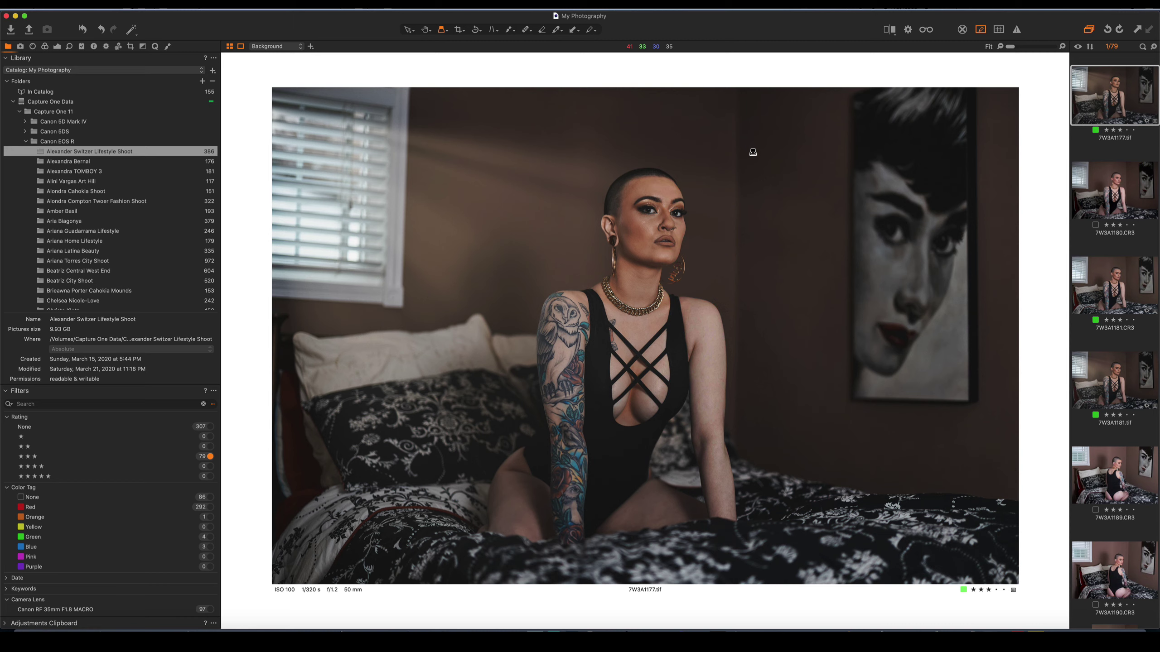
right_click(595, 188)
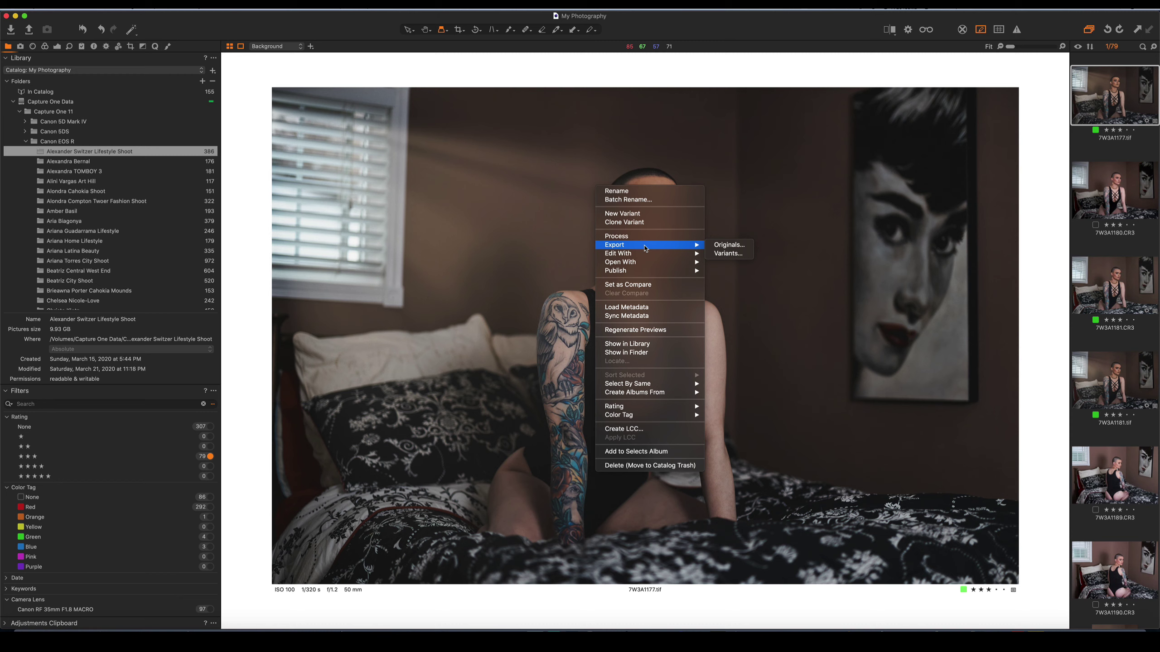
mouse_move(645, 253)
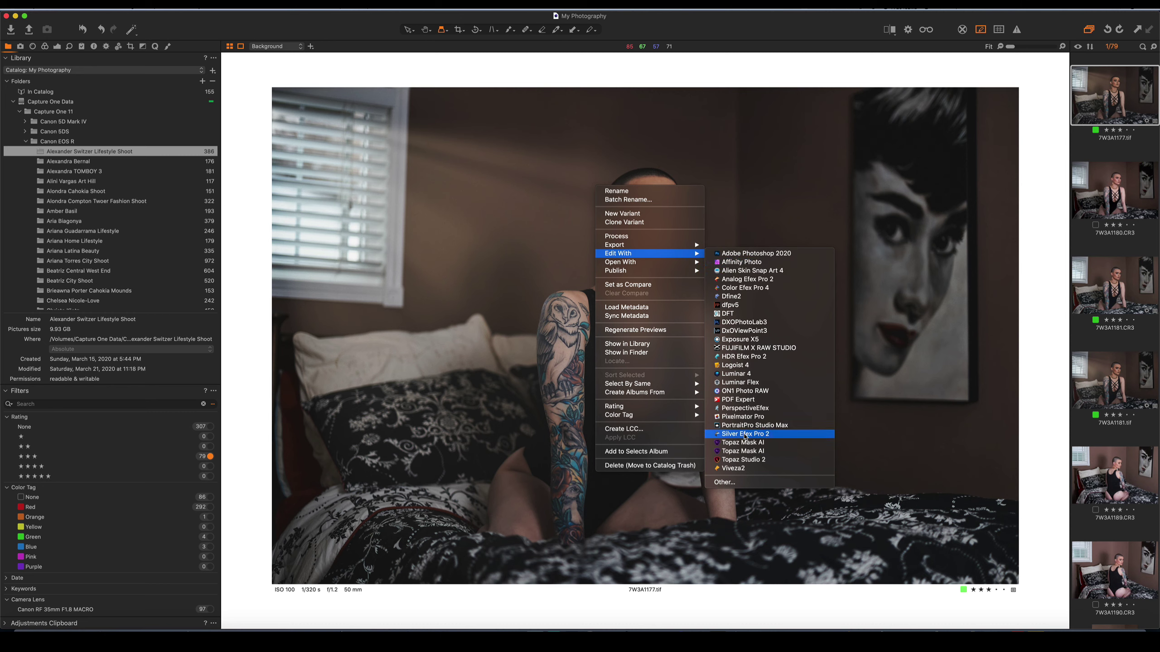
left_click(745, 435)
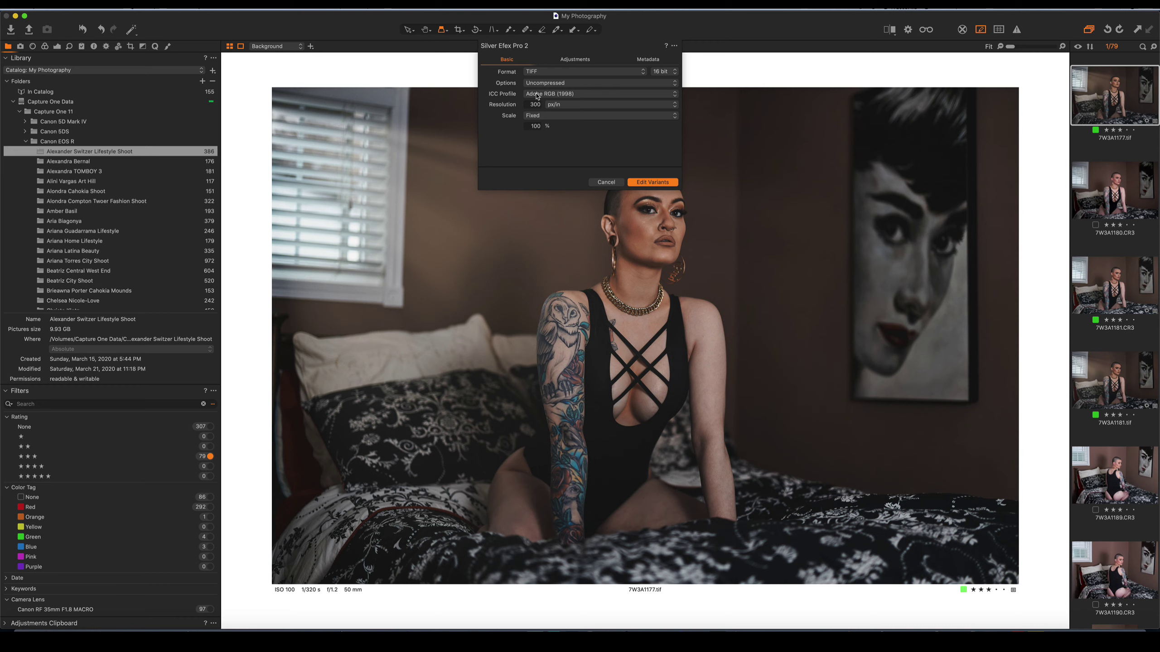
Step: Set the ICC profile to sRGB Color Space Profile and create the TIFF variant
left_click(581, 97)
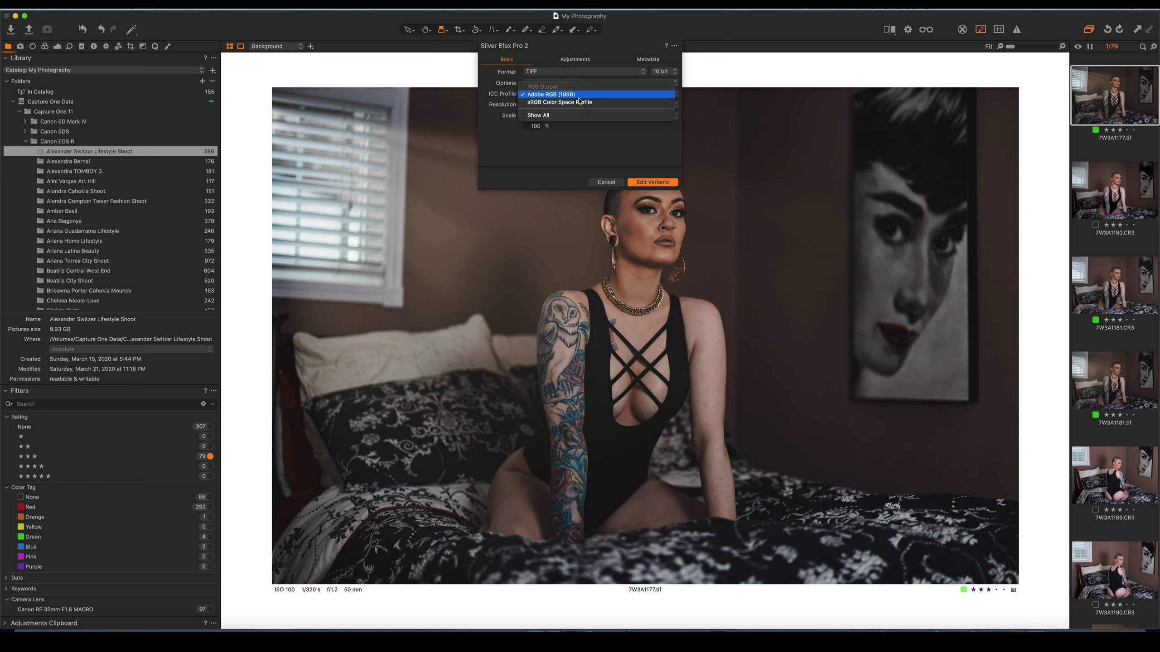
left_click(579, 102)
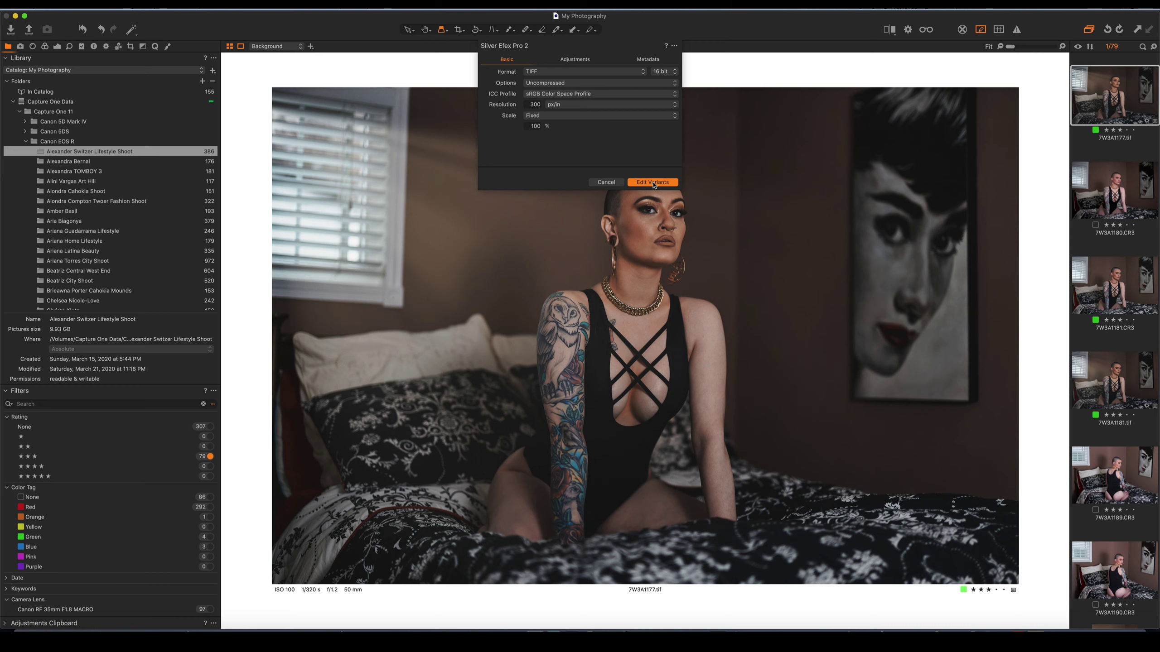
left_click(653, 182)
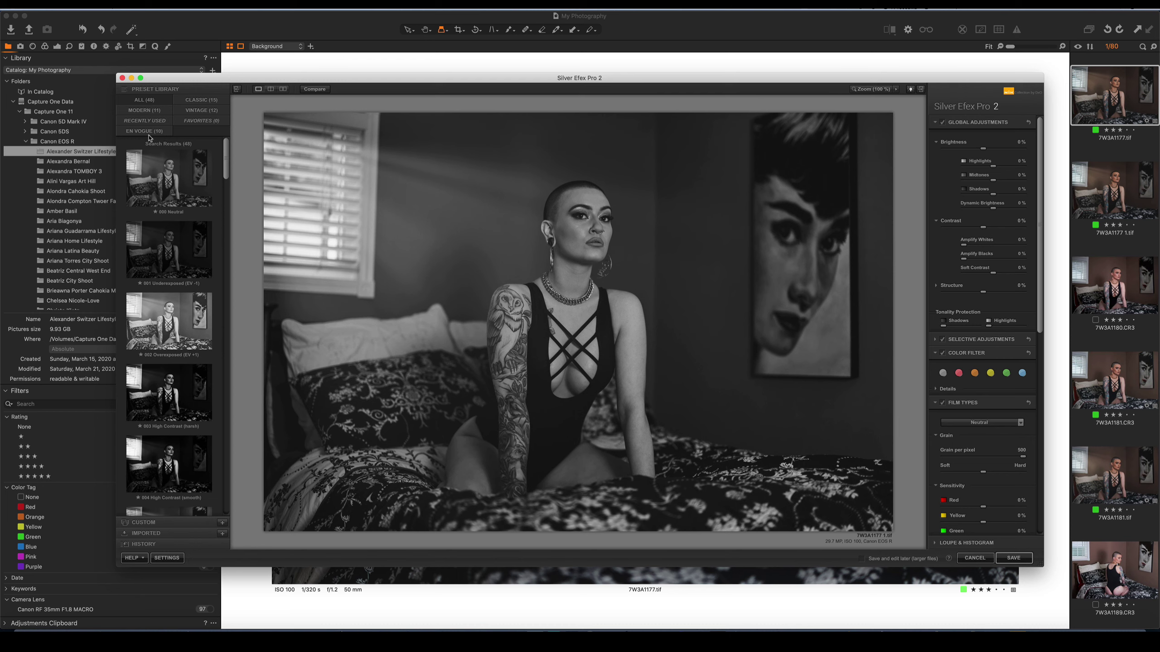
Step: Apply the Vogue Fashion black-and-white preset from the Custom presets
left_click(155, 524)
scroll(197, 214, "down", 2)
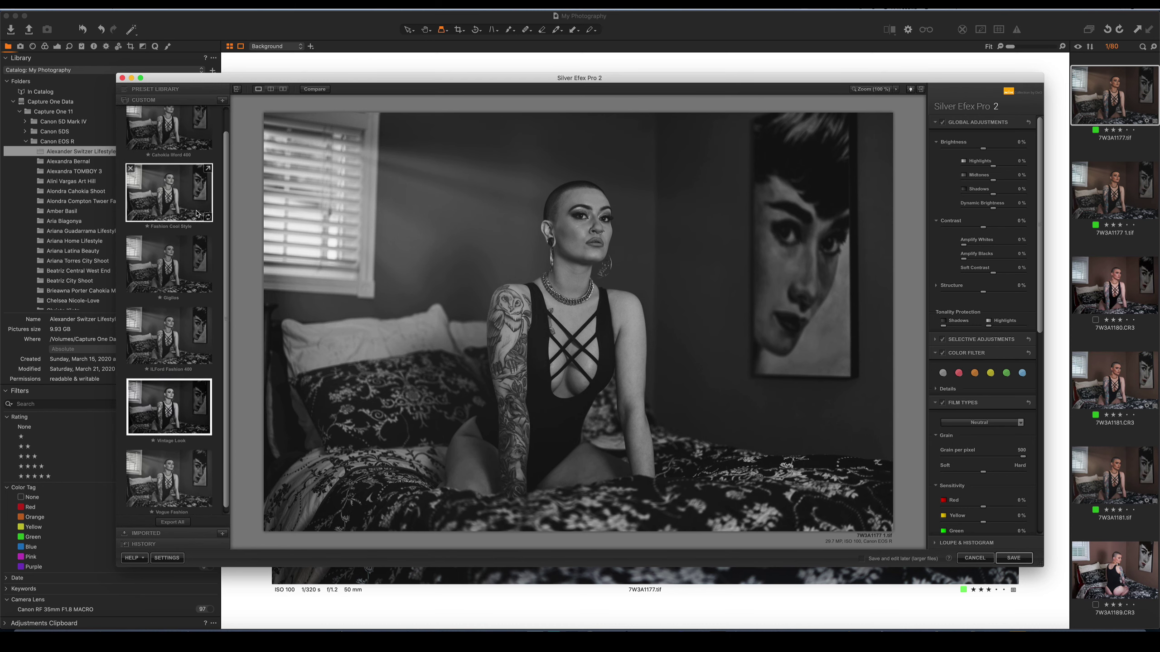
left_click(159, 474)
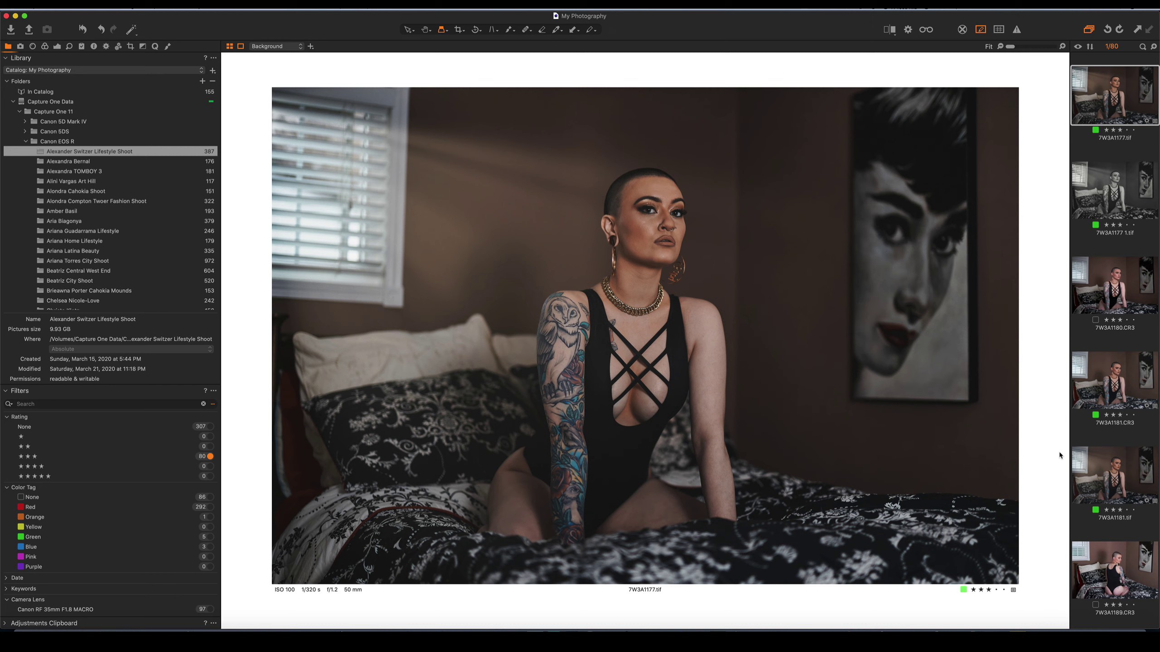
Step: Check the face detail of the new black-and-white variant with the loupe
left_click(1124, 200)
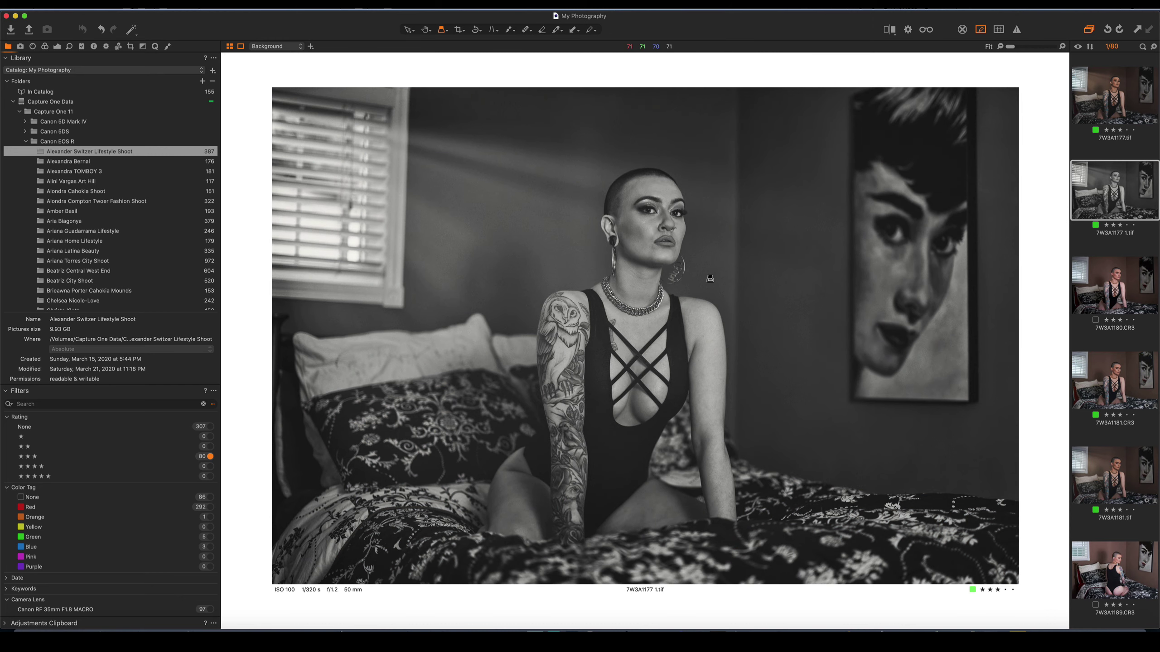
left_click_drag(641, 265, 642, 262)
scroll(1091, 302, "down", 3)
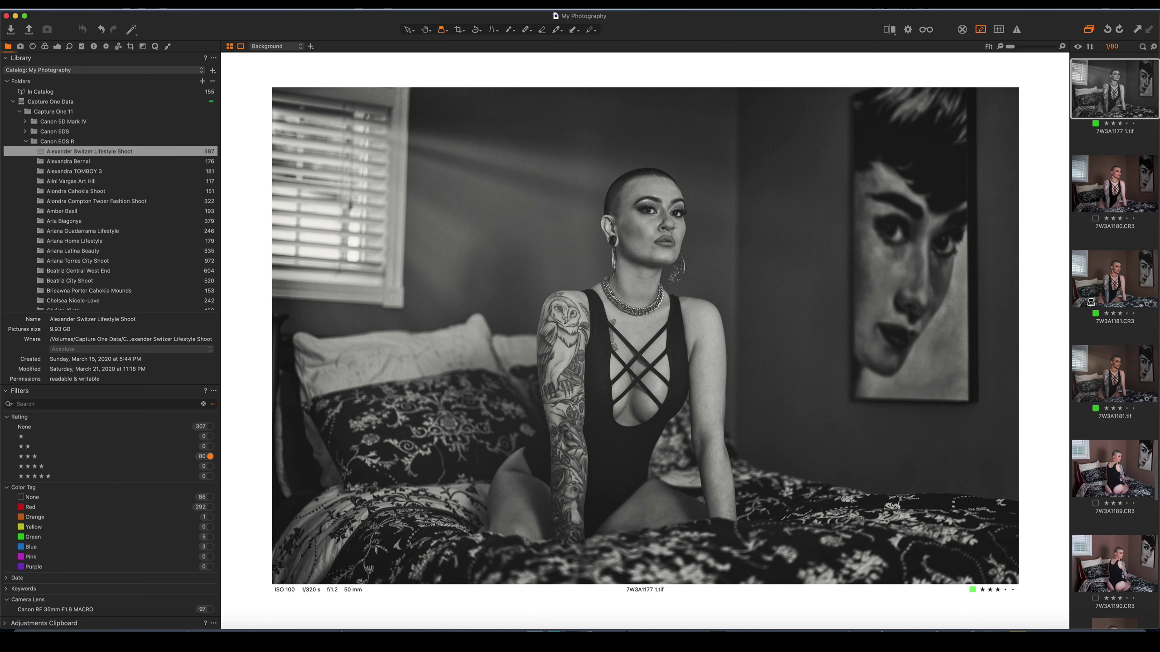
Step: Select 7W3A1181.tif and show its Edit With list of external editors
left_click(1114, 359)
right_click(585, 213)
mouse_move(612, 284)
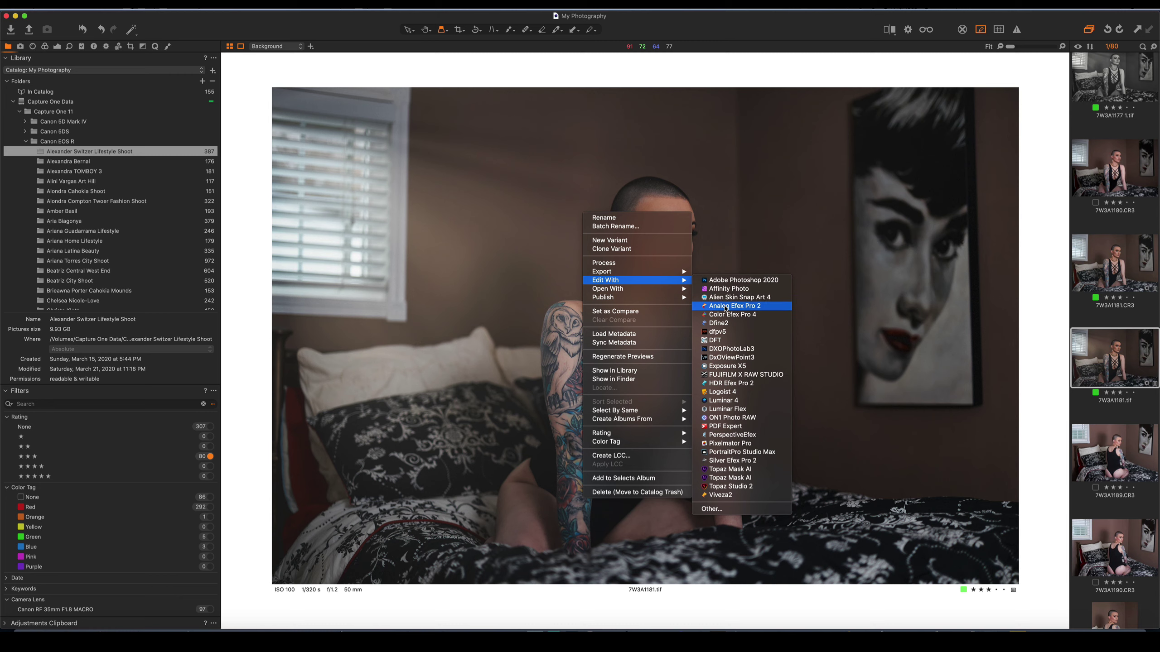
Step: Create an sRGB TIFF variant of 7W3A1181.tif and open it in Analog Efex Pro 2
left_click(726, 309)
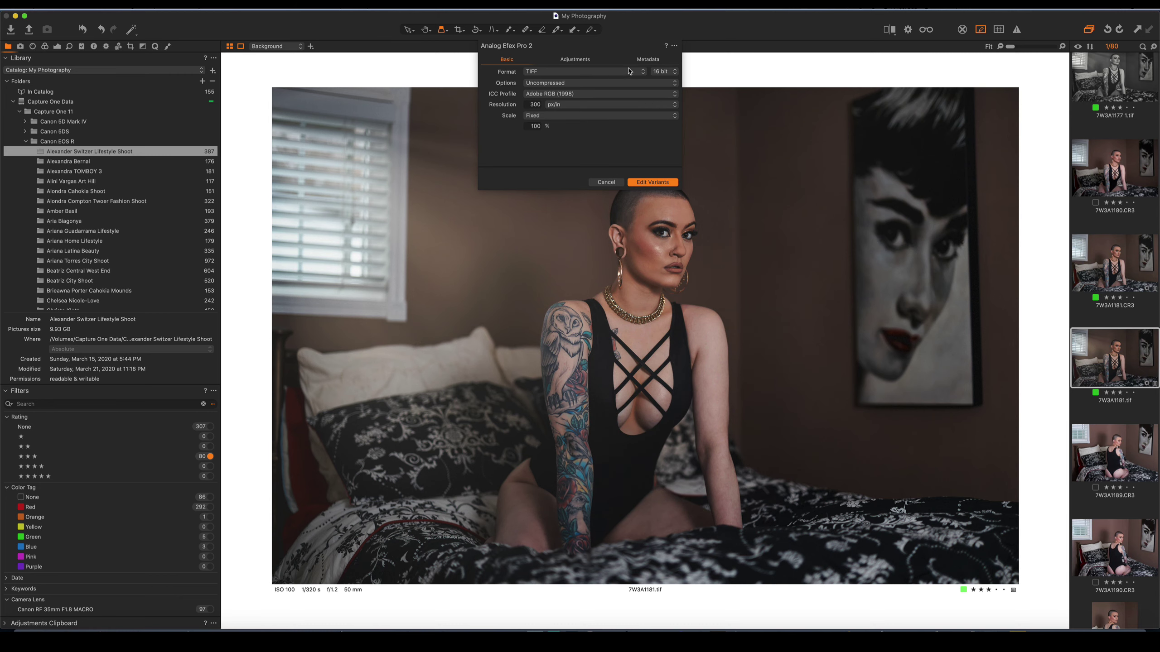
left_click(603, 96)
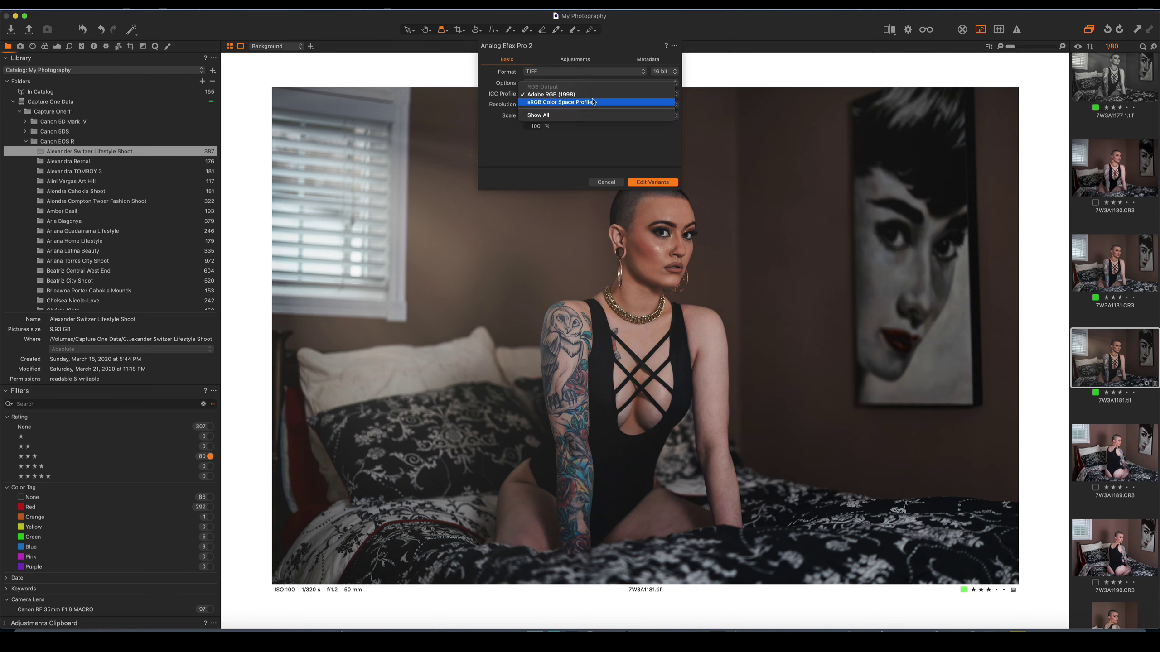
left_click(593, 102)
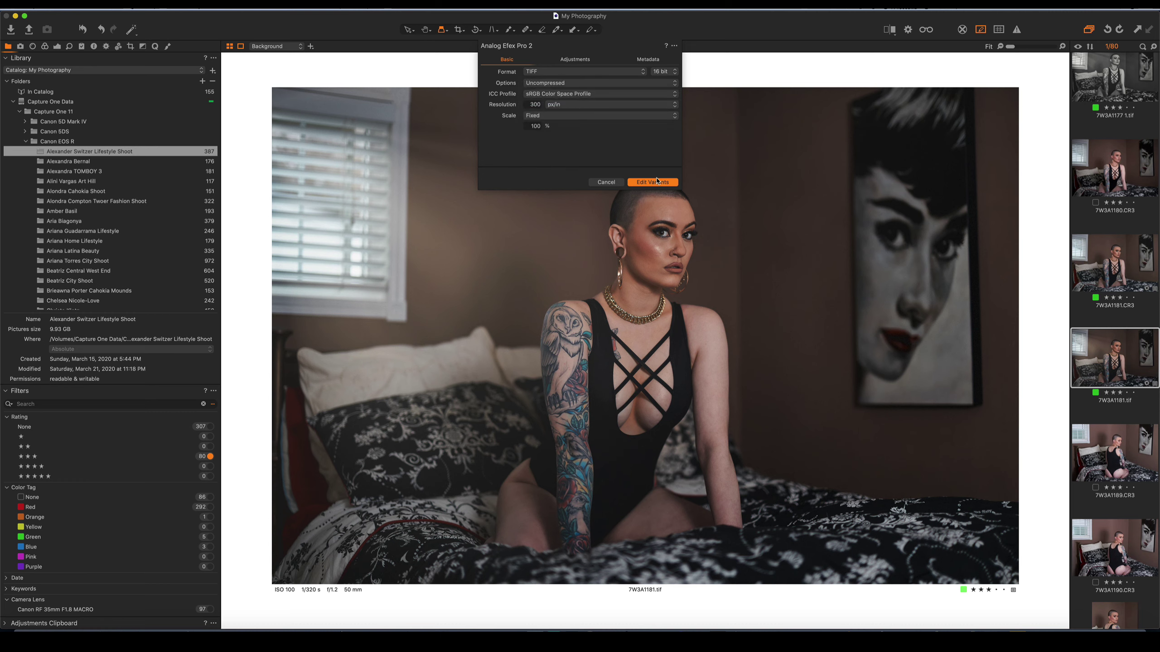
left_click(656, 183)
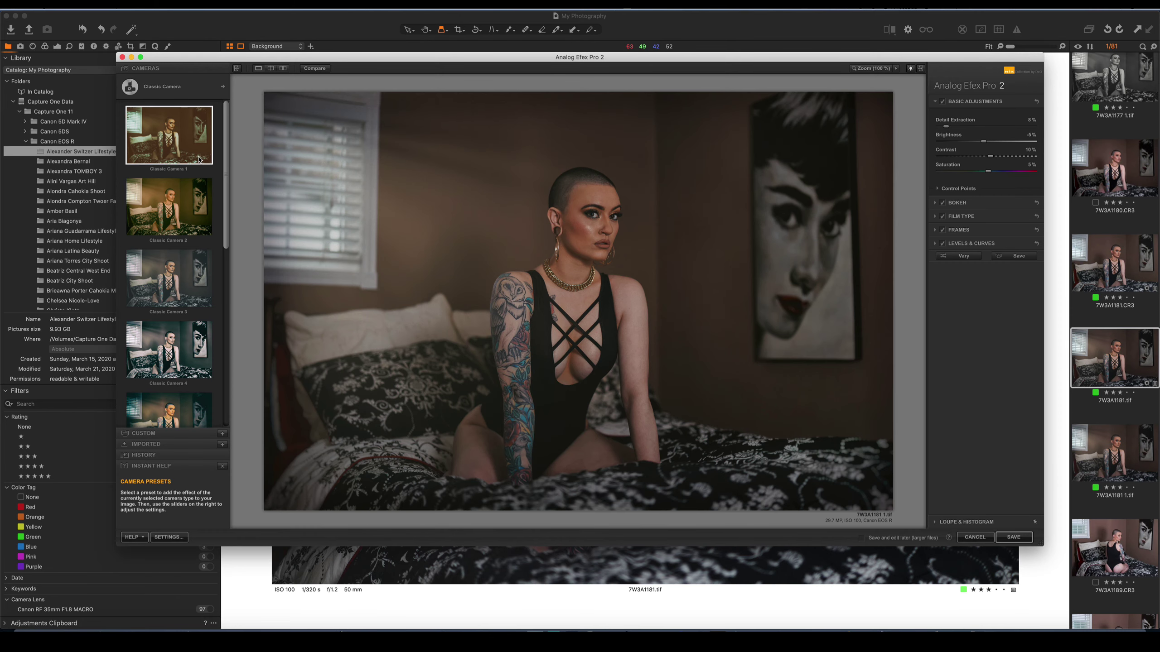
Step: Apply the Classic Camera 3 preset and save the vintage edit to the catalog
scroll(183, 206, "down", 8)
scroll(199, 160, "down", 3)
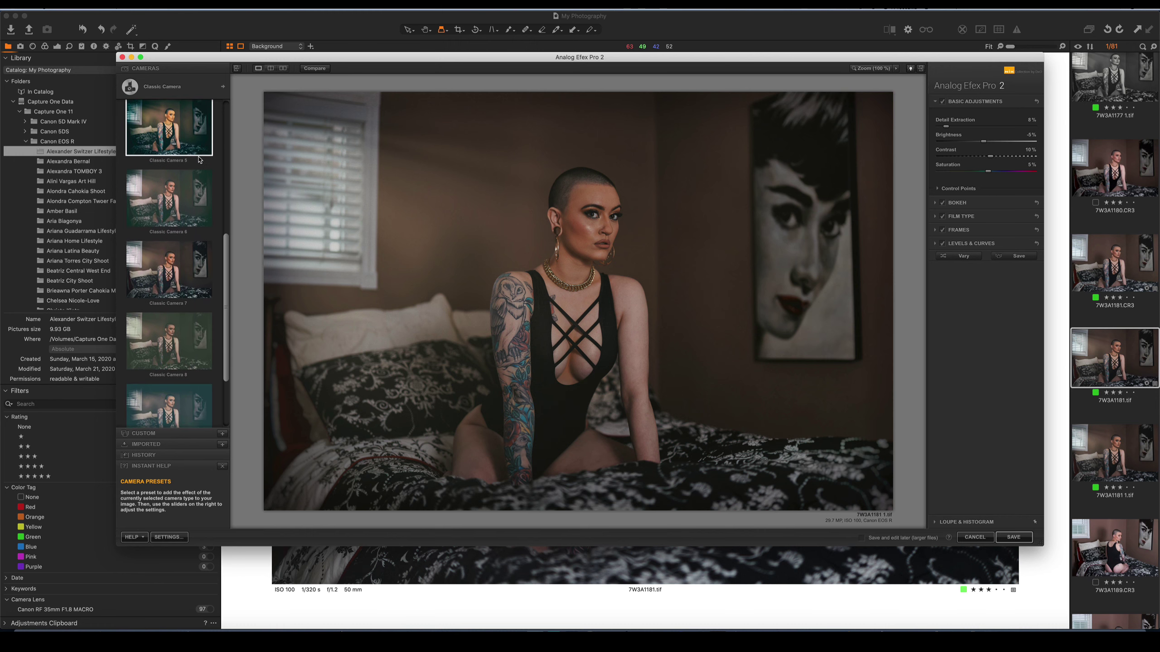
scroll(175, 320, "up", 6)
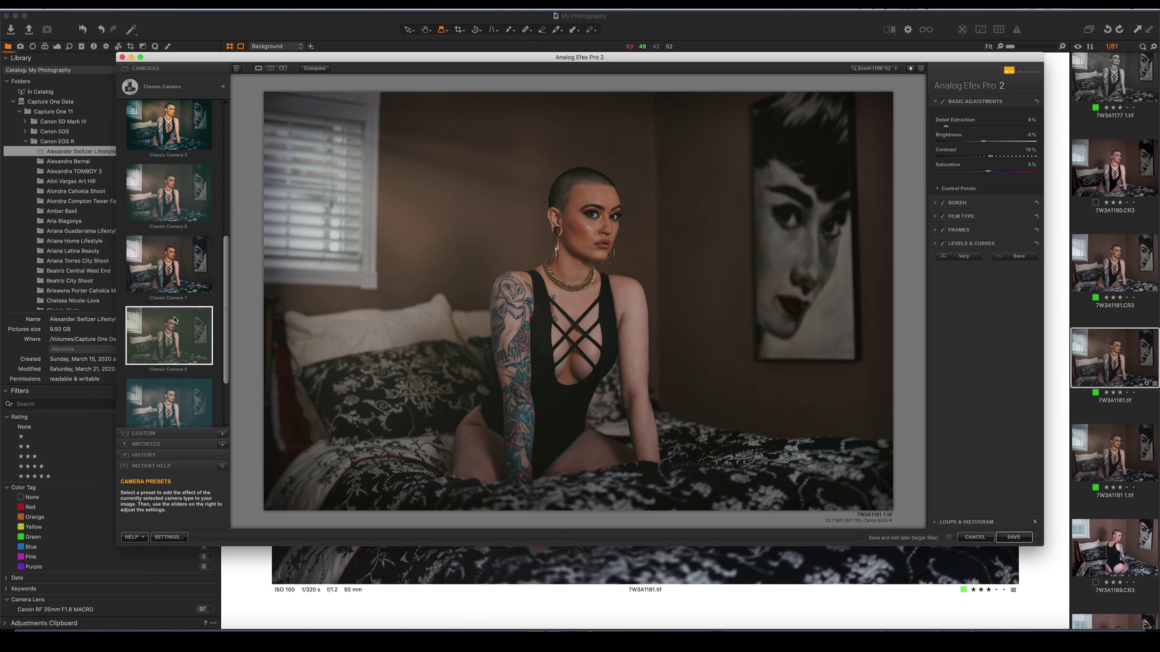
scroll(175, 320, "up", 5)
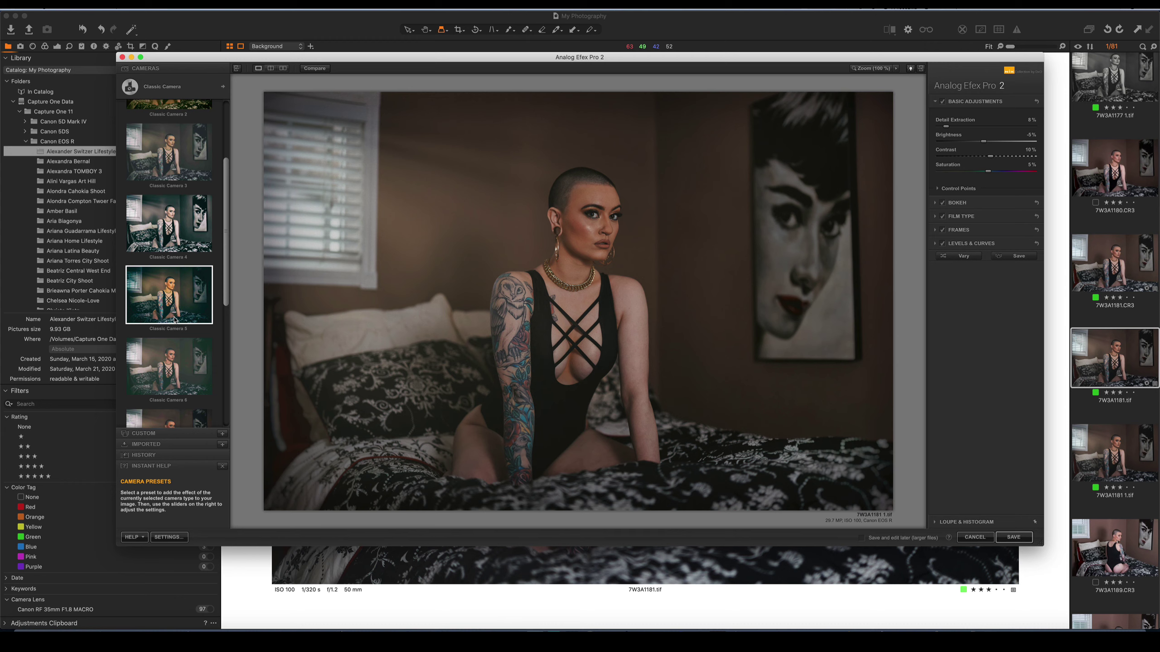
left_click(192, 204)
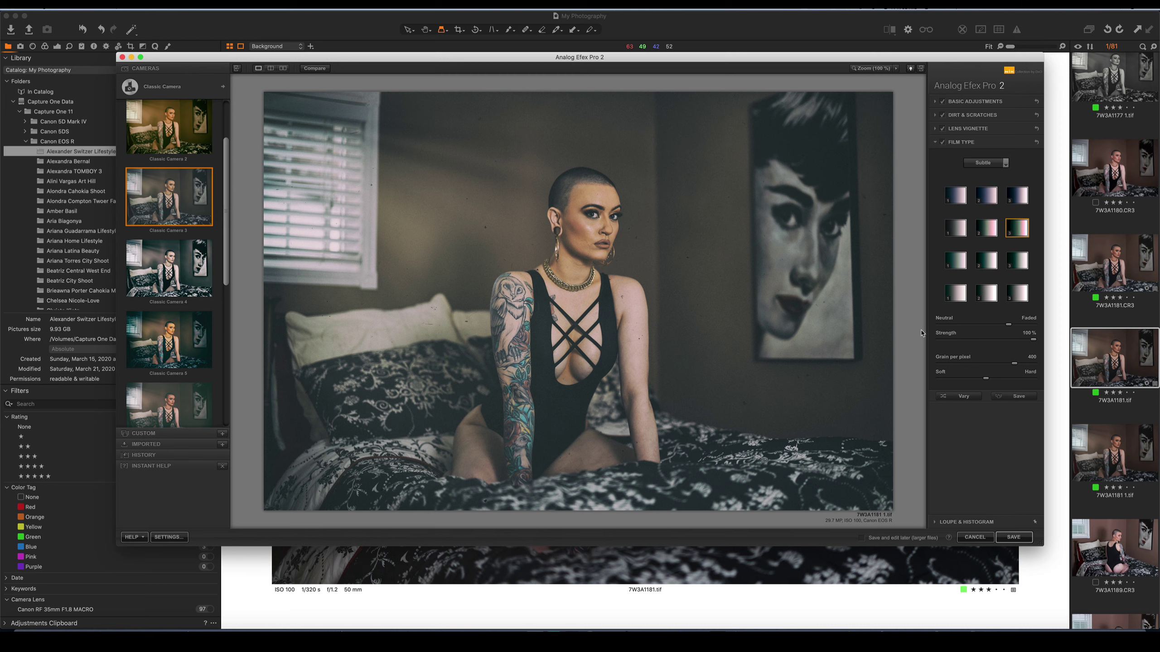
left_click(1013, 538)
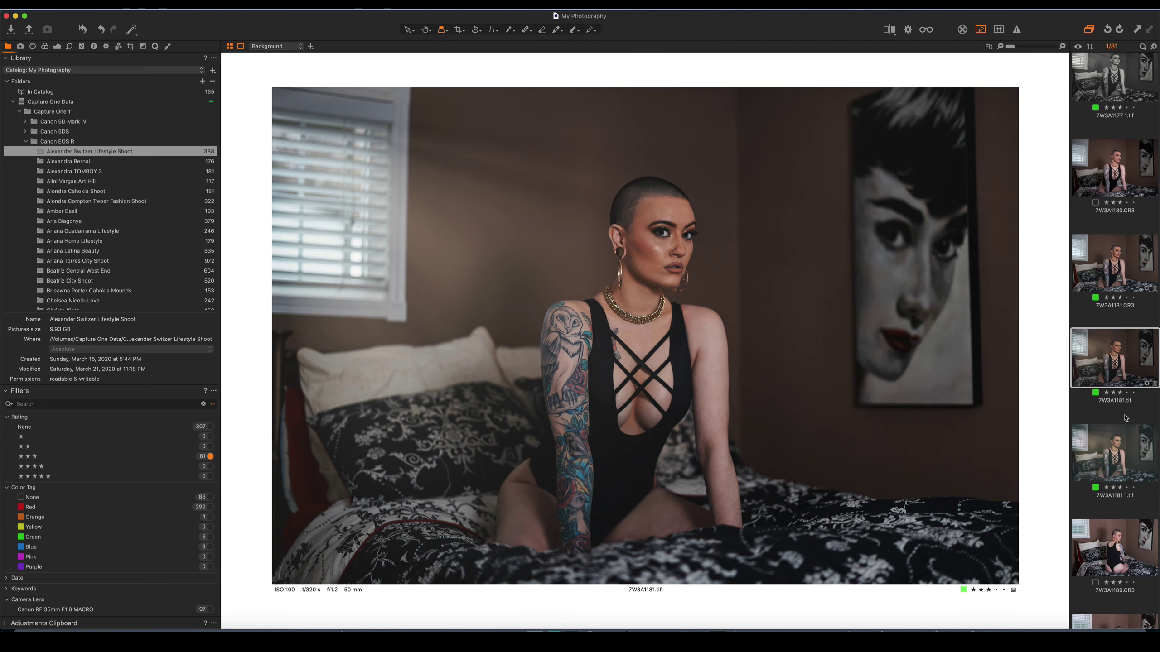
left_click(1114, 461)
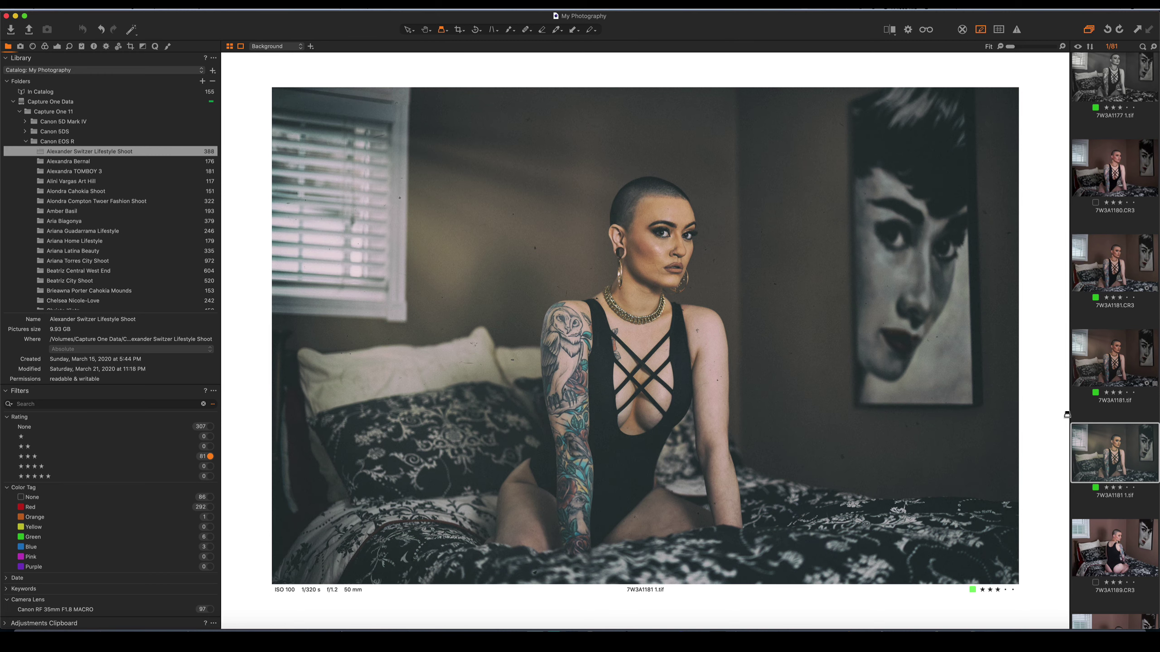
left_click(1114, 371)
right_click(648, 228)
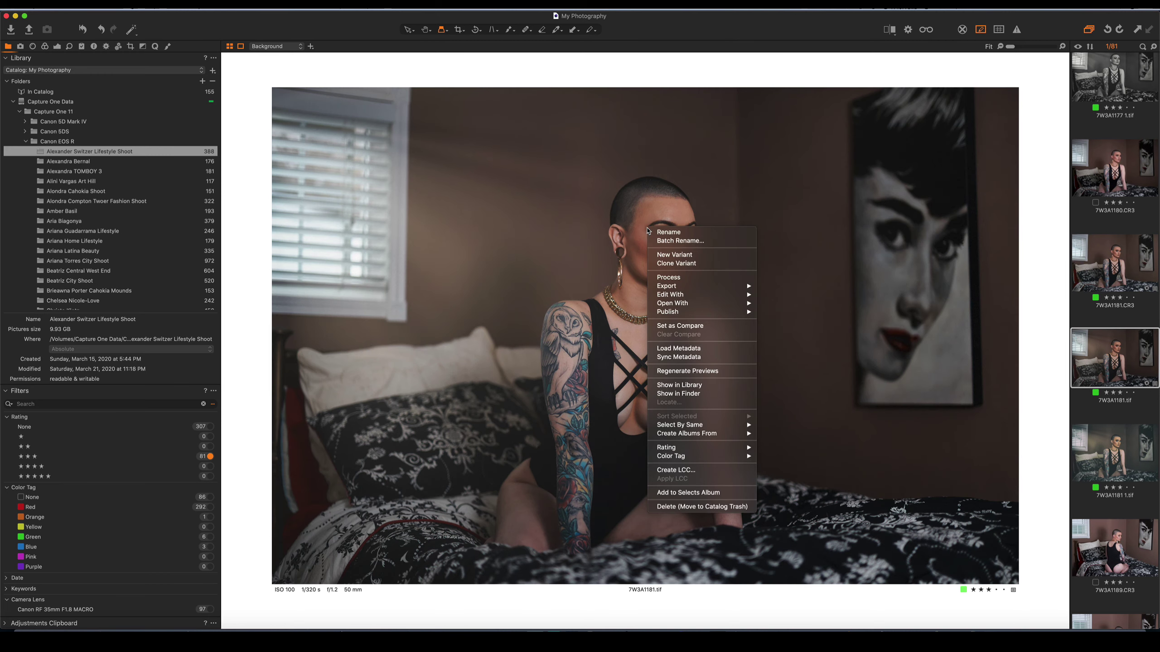
mouse_move(681, 296)
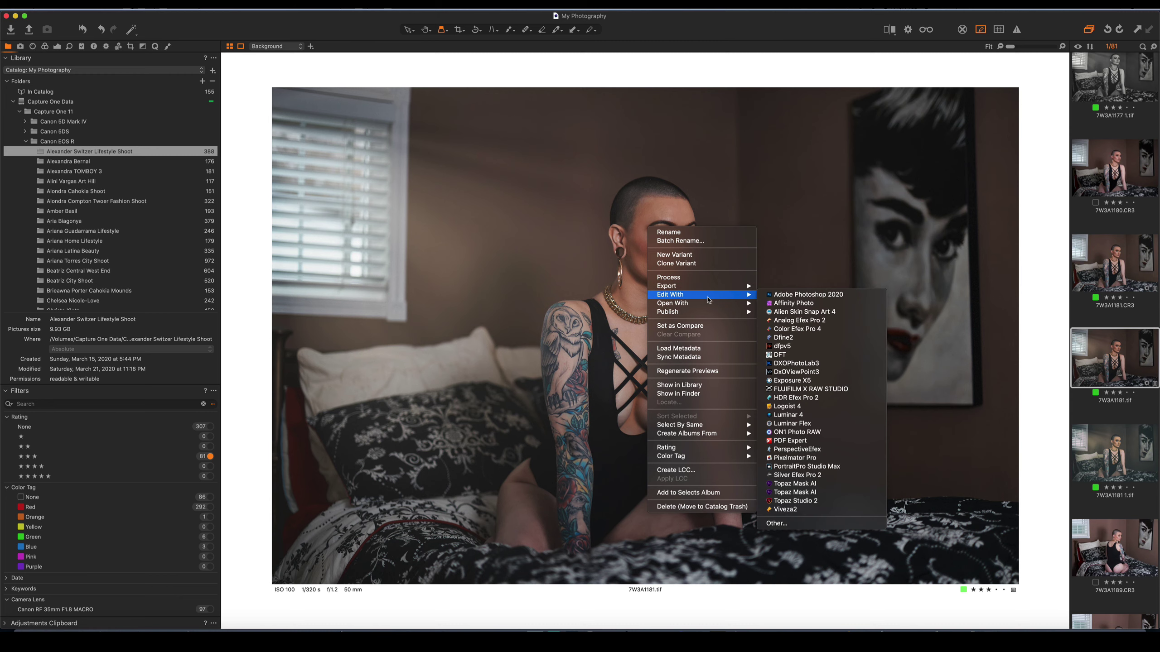
left_click(782, 303)
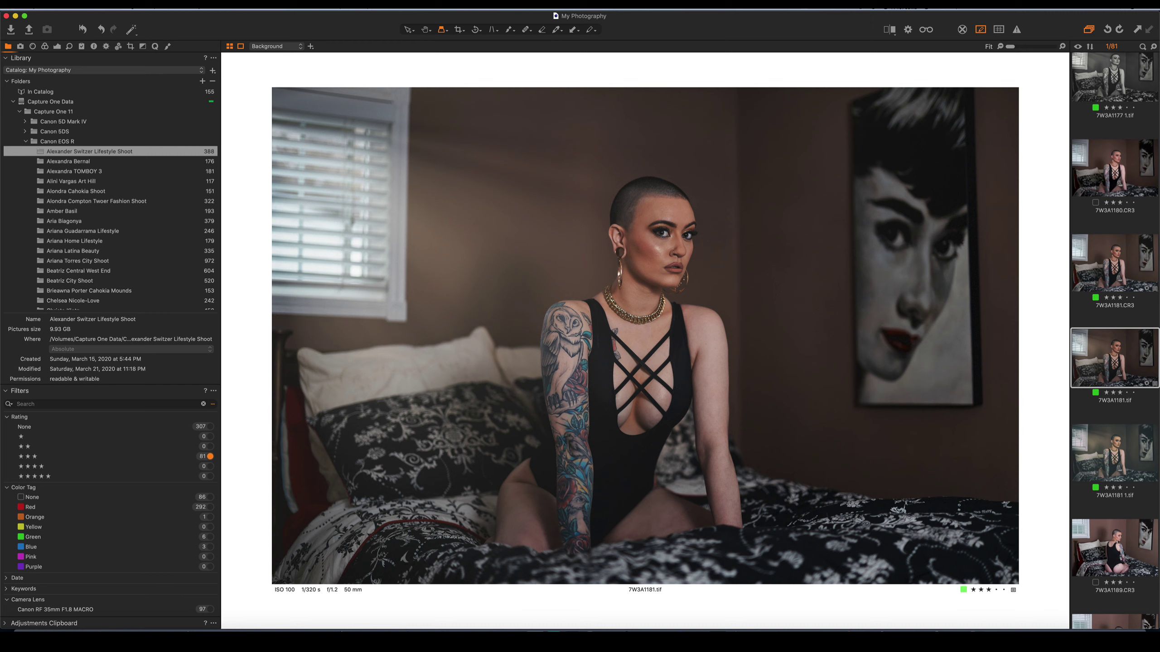
left_click(48, 8)
left_click(53, 31)
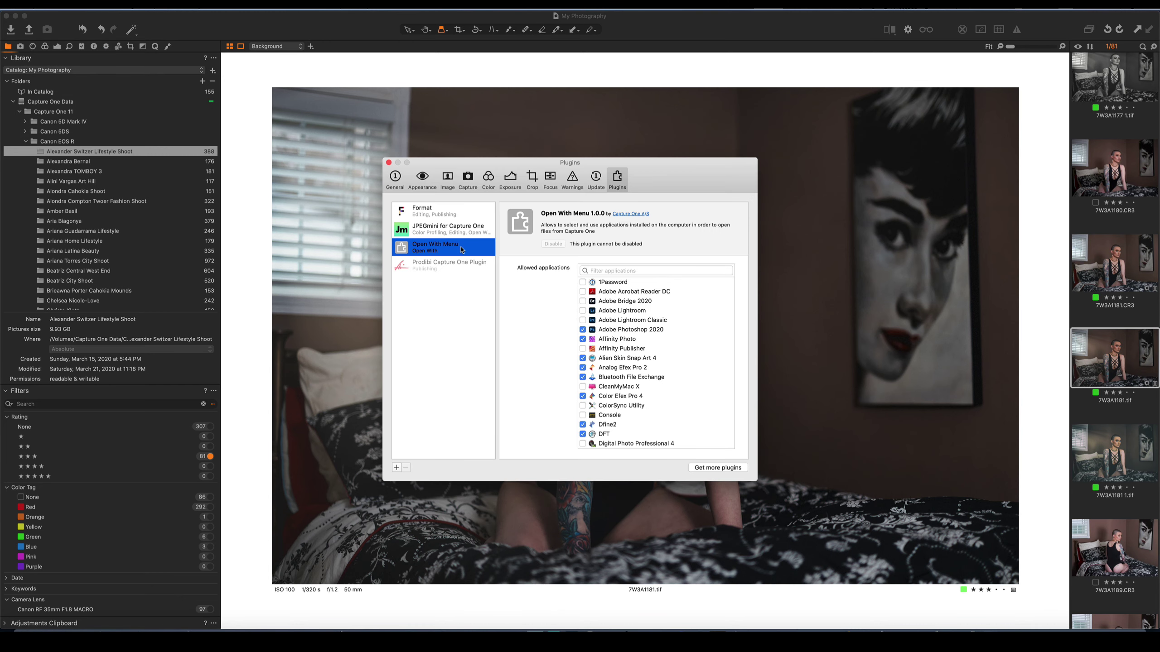
scroll(652, 300, "down", 15)
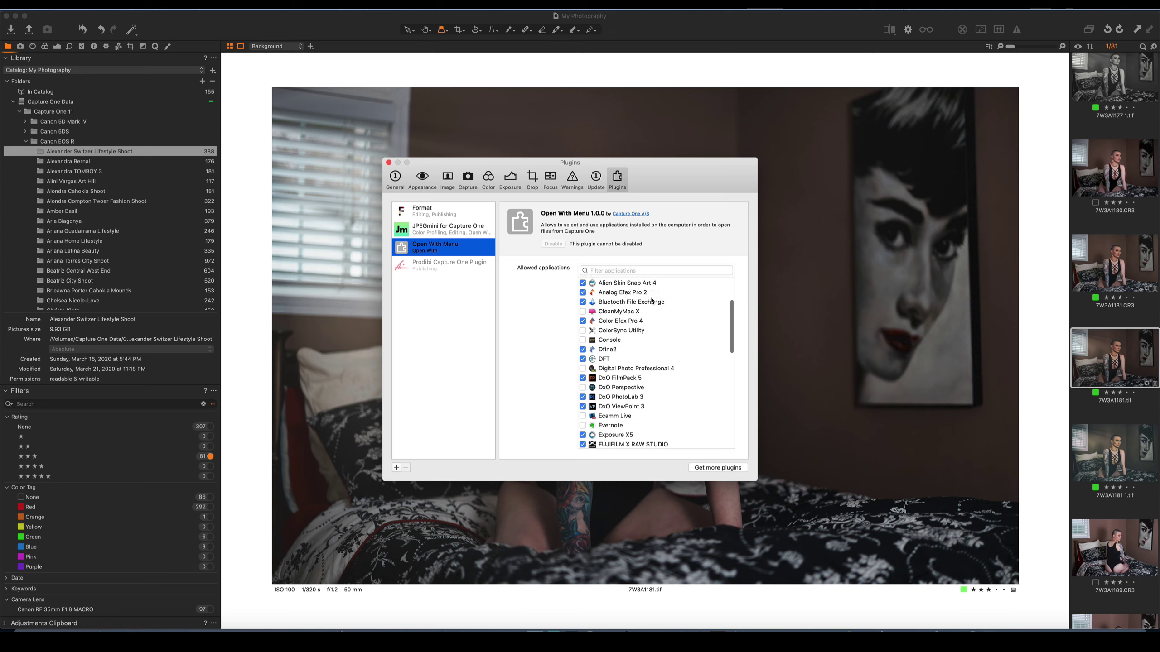
scroll(652, 301, "down", 5)
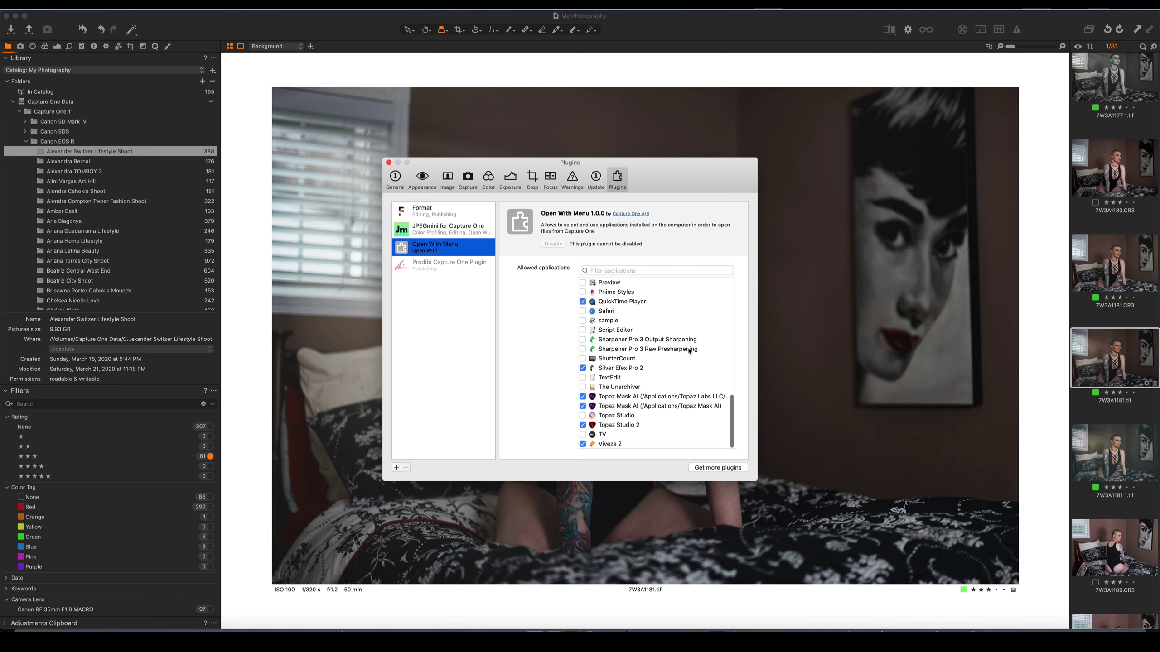
scroll(688, 348, "up", 18)
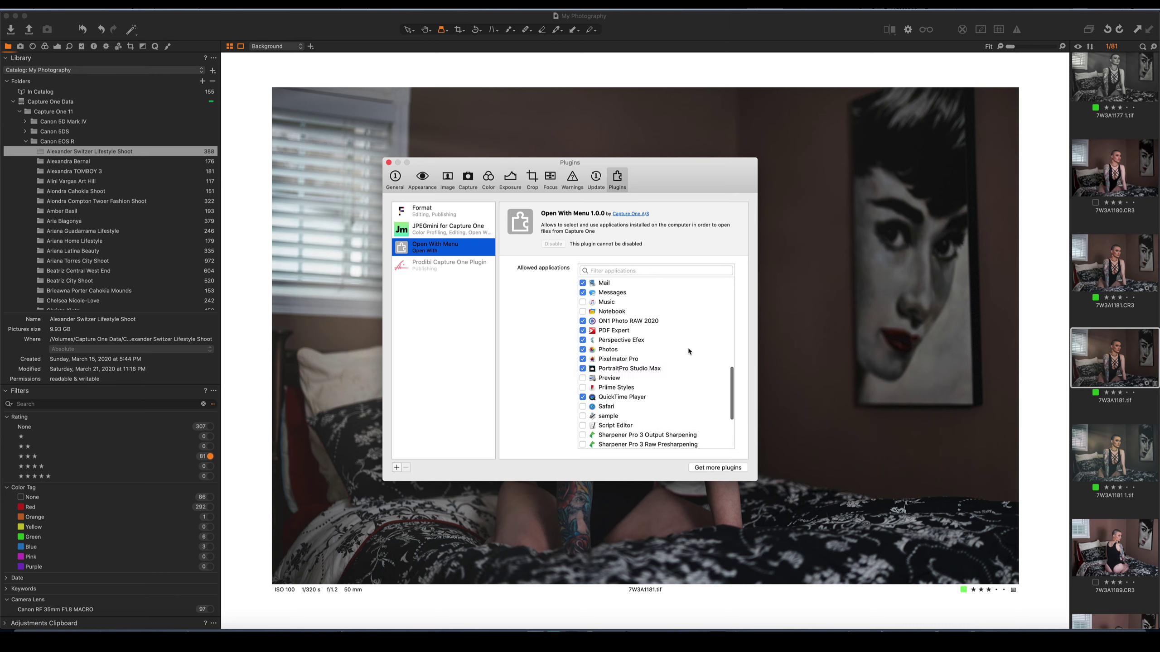
left_click(387, 162)
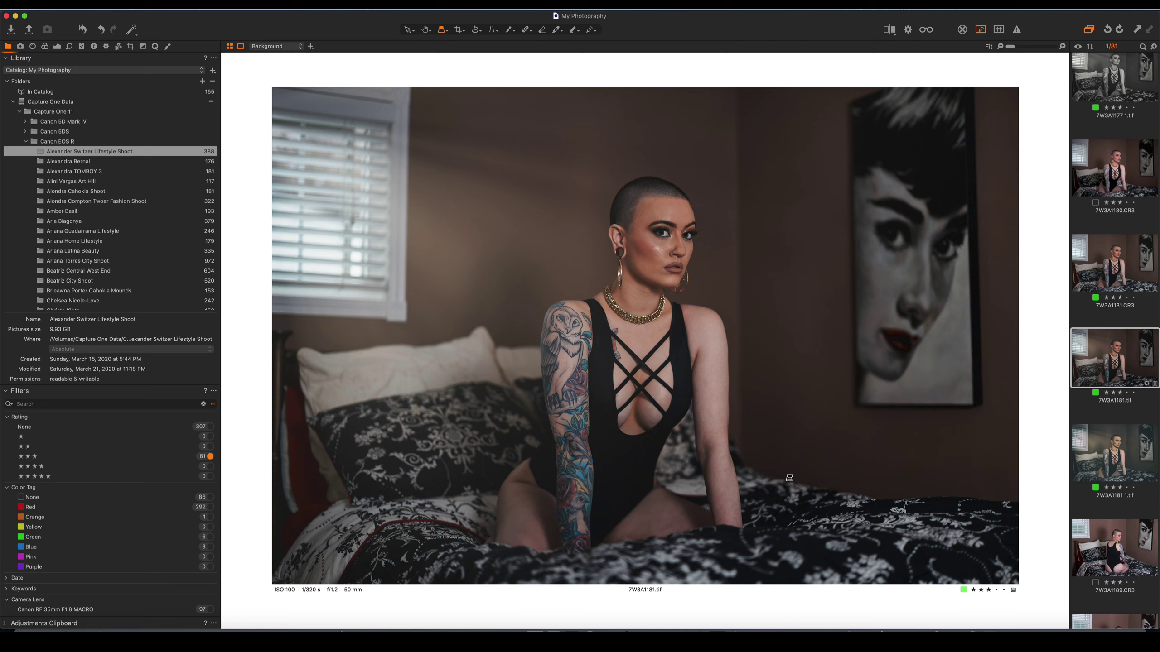